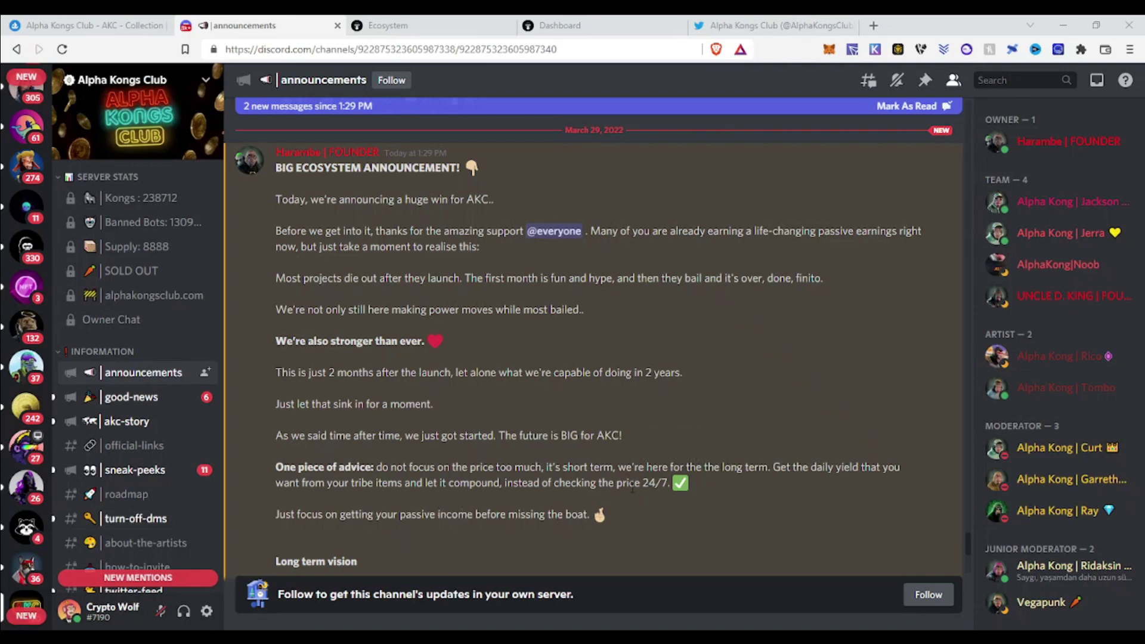
{"action": "scroll", "coordinate": [641, 443], "scroll_direction": "down", "scroll_amount": 5}
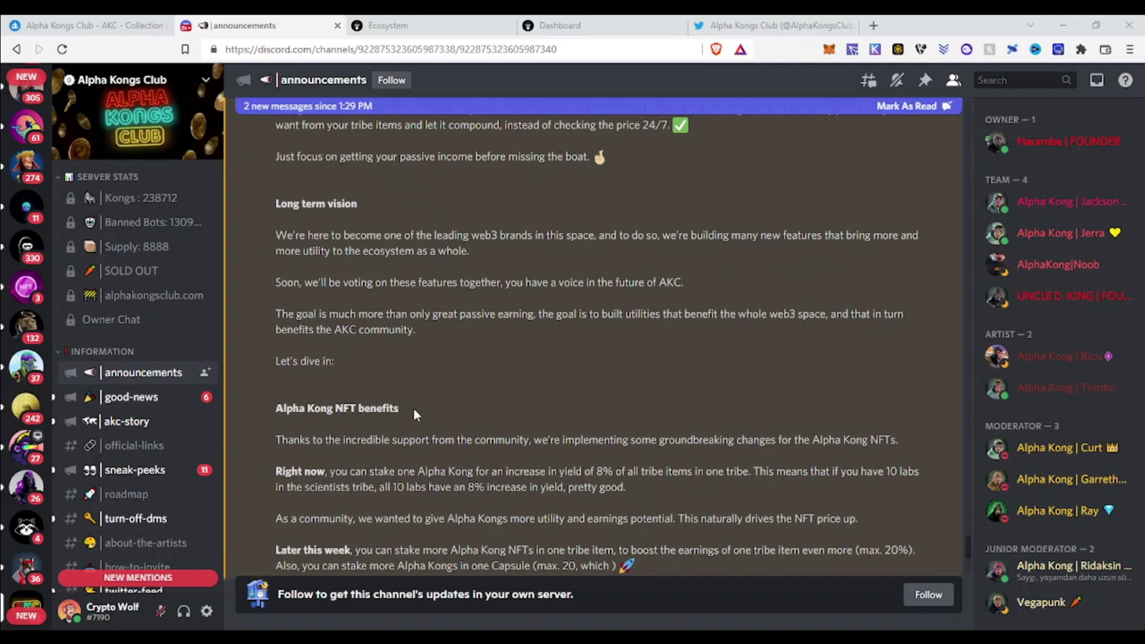
{"action": "scroll", "coordinate": [429, 413], "scroll_direction": "down", "scroll_amount": 1}
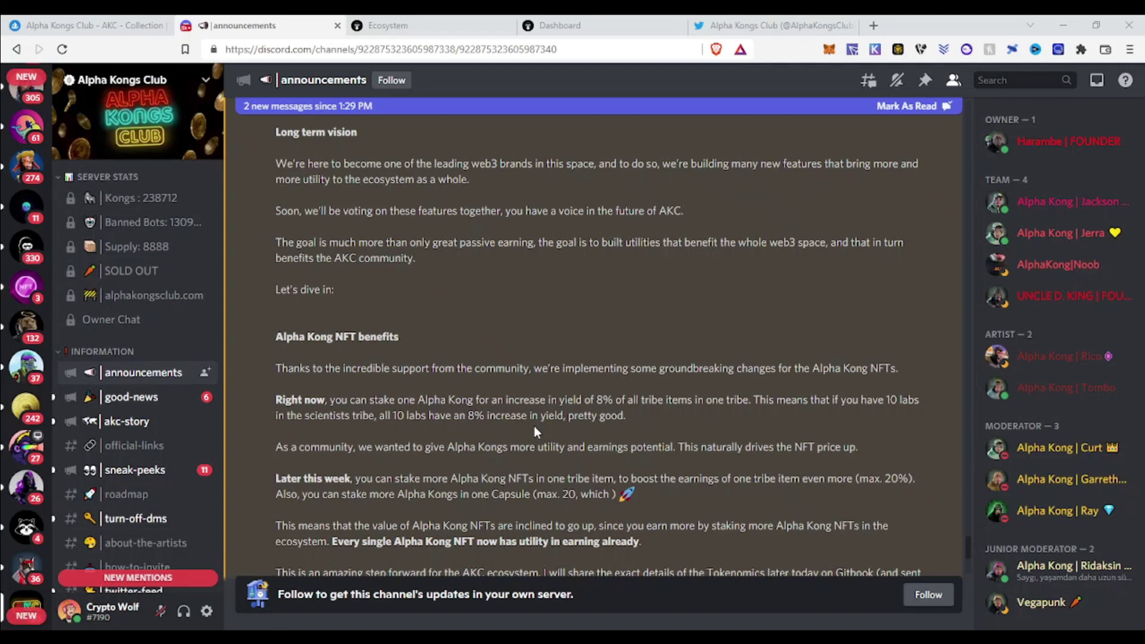
{"action": "scroll", "coordinate": [381, 345], "scroll_direction": "down", "scroll_amount": 3}
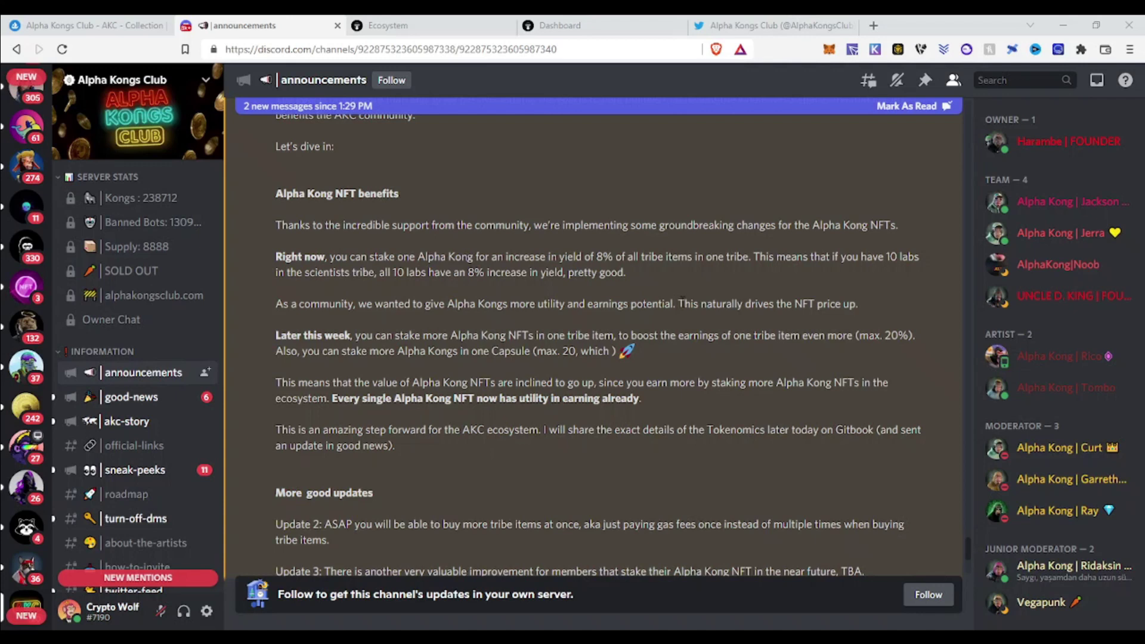
{"action": "scroll", "coordinate": [363, 348], "scroll_direction": "down", "scroll_amount": 3}
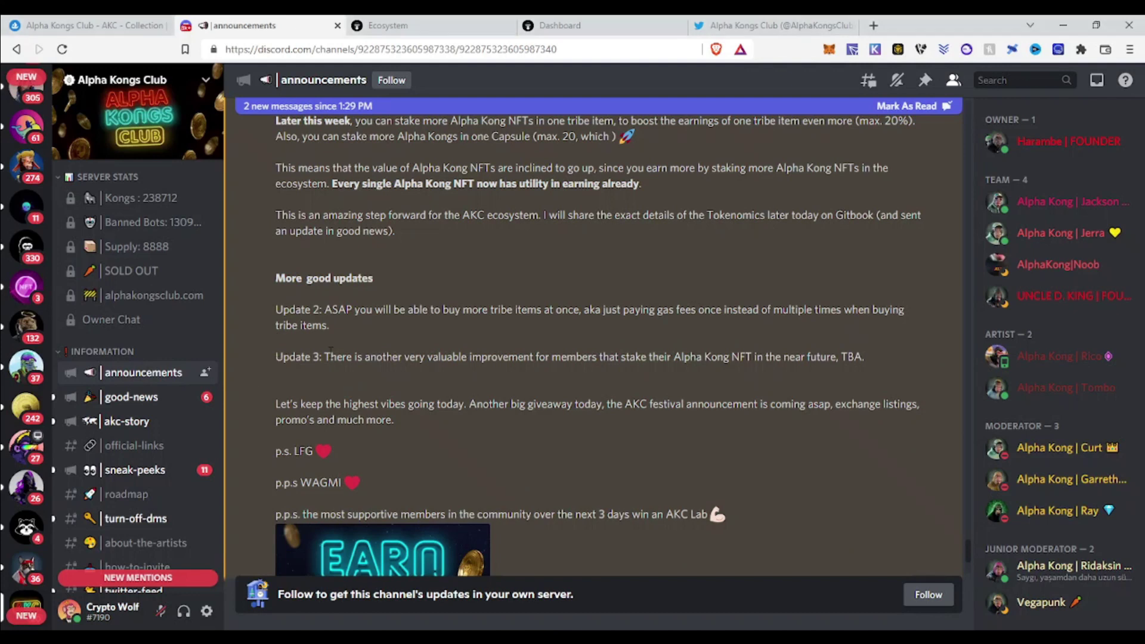
- Highlight the 'Update 3' announcement line about staking improvements
{"action": "left_click_drag", "start_coordinate": [276, 356], "coordinate": [845, 359]}
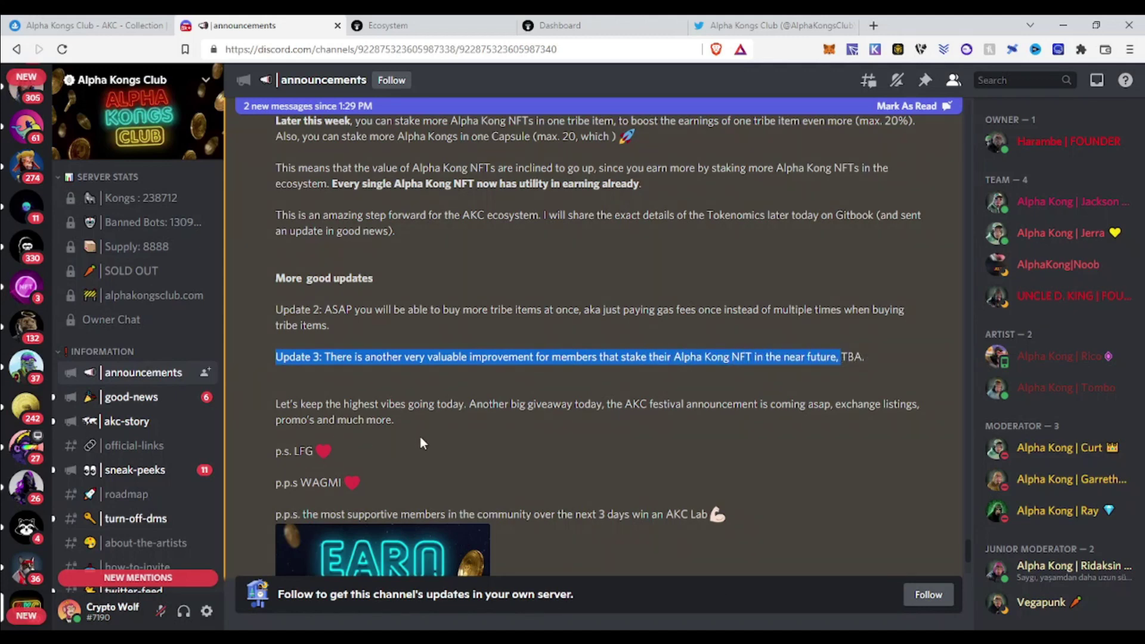
{"action": "scroll", "coordinate": [522, 415], "scroll_direction": "up", "scroll_amount": 10}
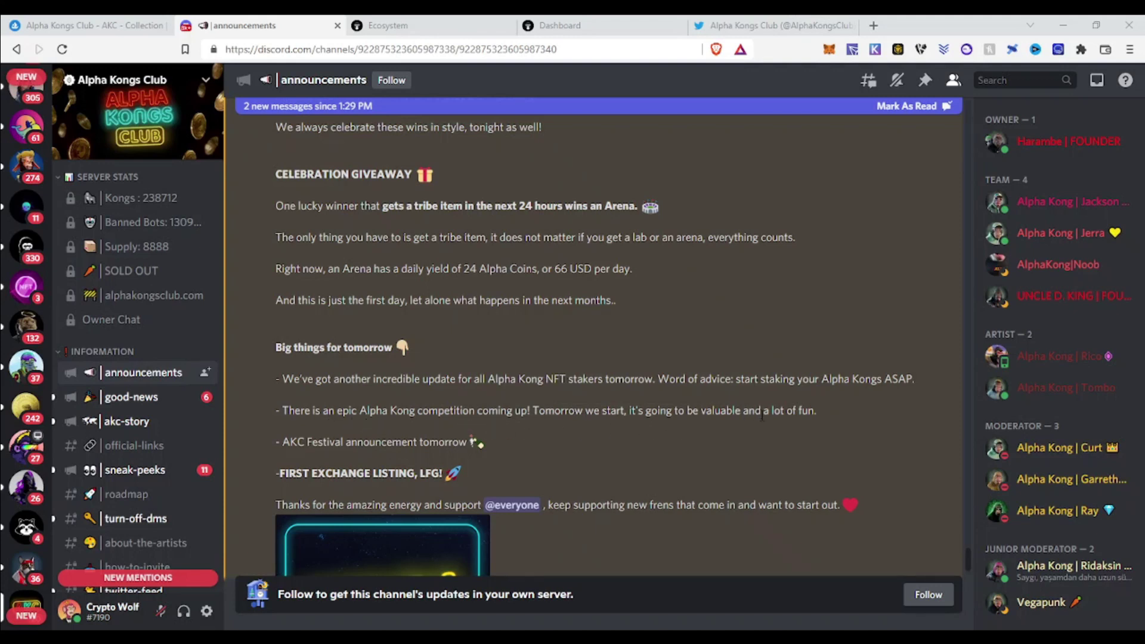
{"action": "scroll", "coordinate": [761, 413], "scroll_direction": "down", "scroll_amount": 3}
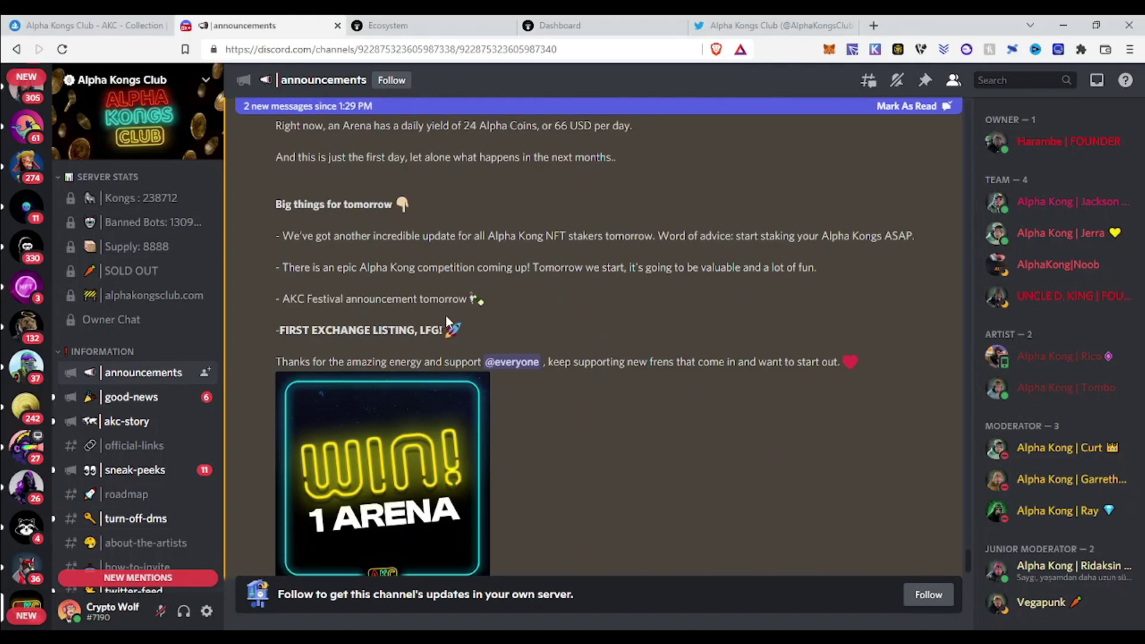
- Highlight '-FIRST EXCHANGE LISTING, LFG!' and switch to the OpenSea Alpha Kongs Club collection
{"action": "left_click_drag", "start_coordinate": [273, 330], "coordinate": [515, 340]}
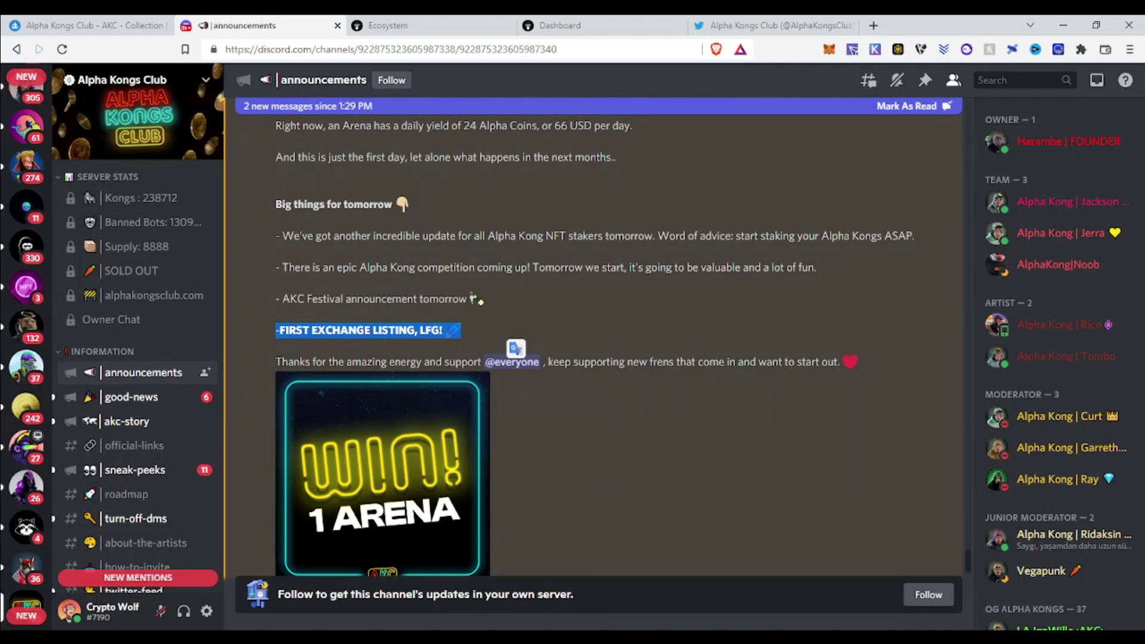
{"action": "key", "text": "ctrl+shift+Tab"}
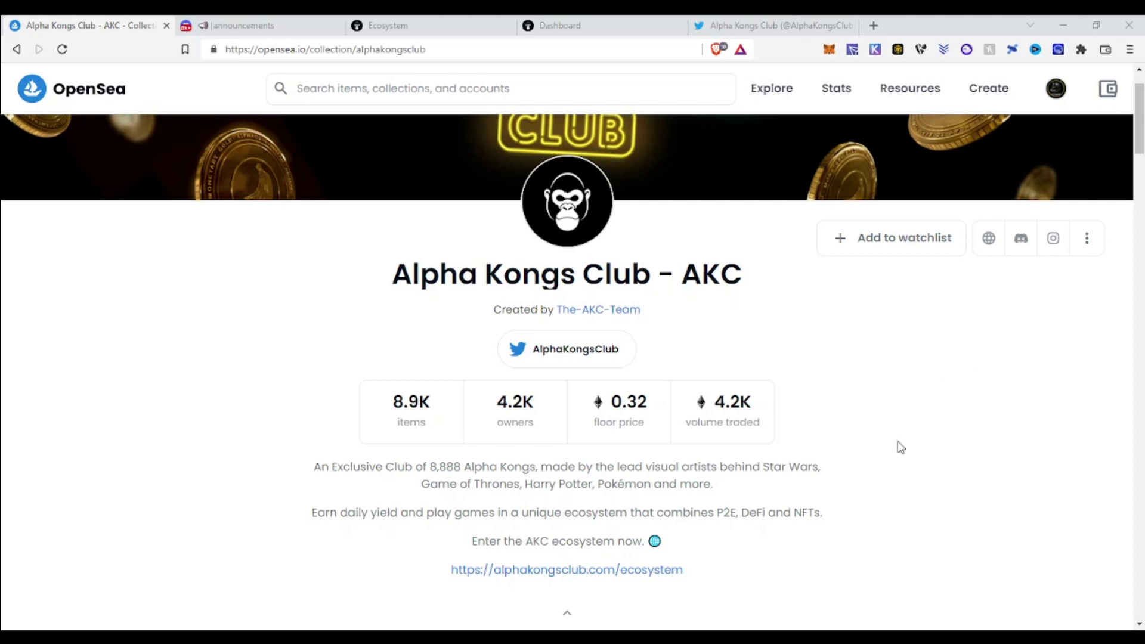
- Highlight the collection description's earn-daily-yield sentence, then clear the highlight
{"action": "left_click_drag", "start_coordinate": [310, 513], "coordinate": [790, 516]}
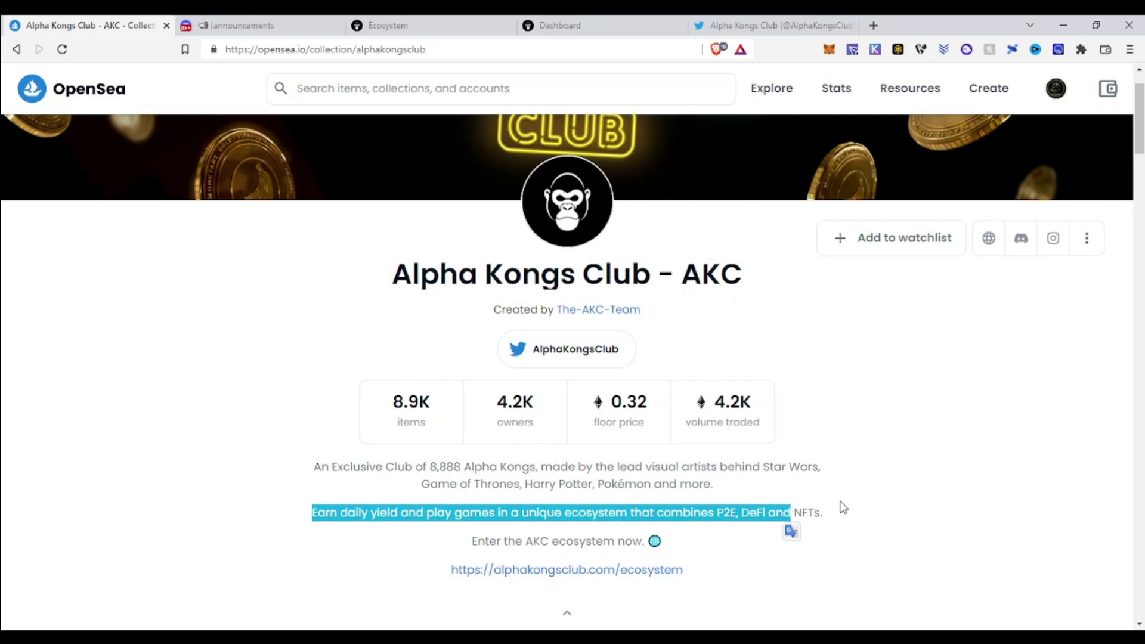
{"action": "left_click", "coordinate": [899, 430]}
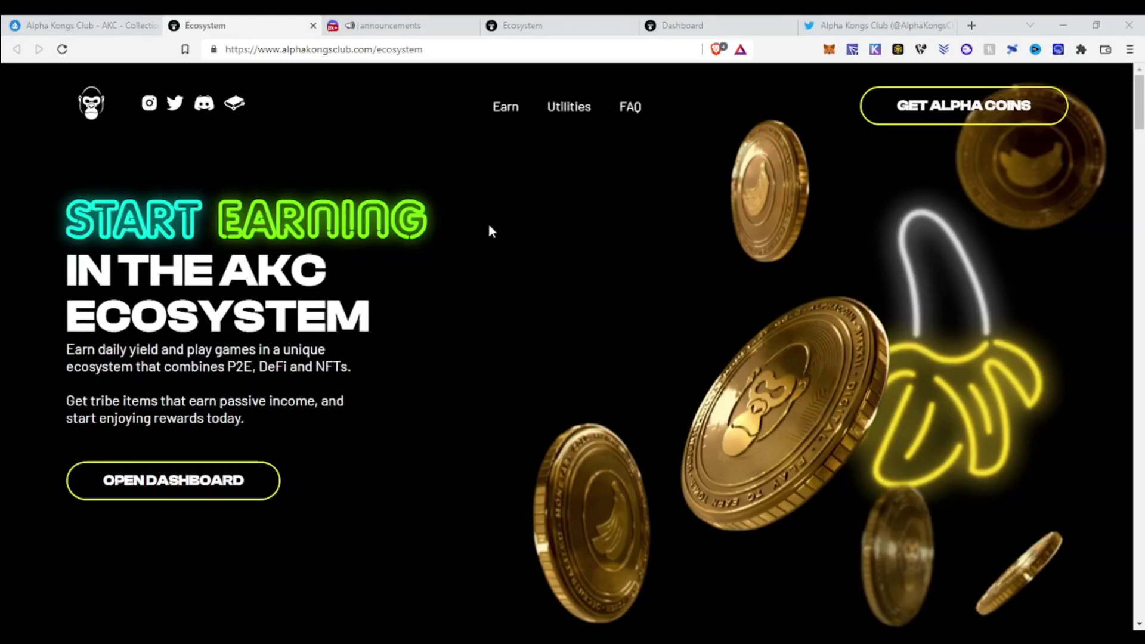
- Open the AKC Earnings Dashboard and connect the wallet to load the $285.16 monthly figures
{"action": "left_click", "coordinate": [177, 486]}
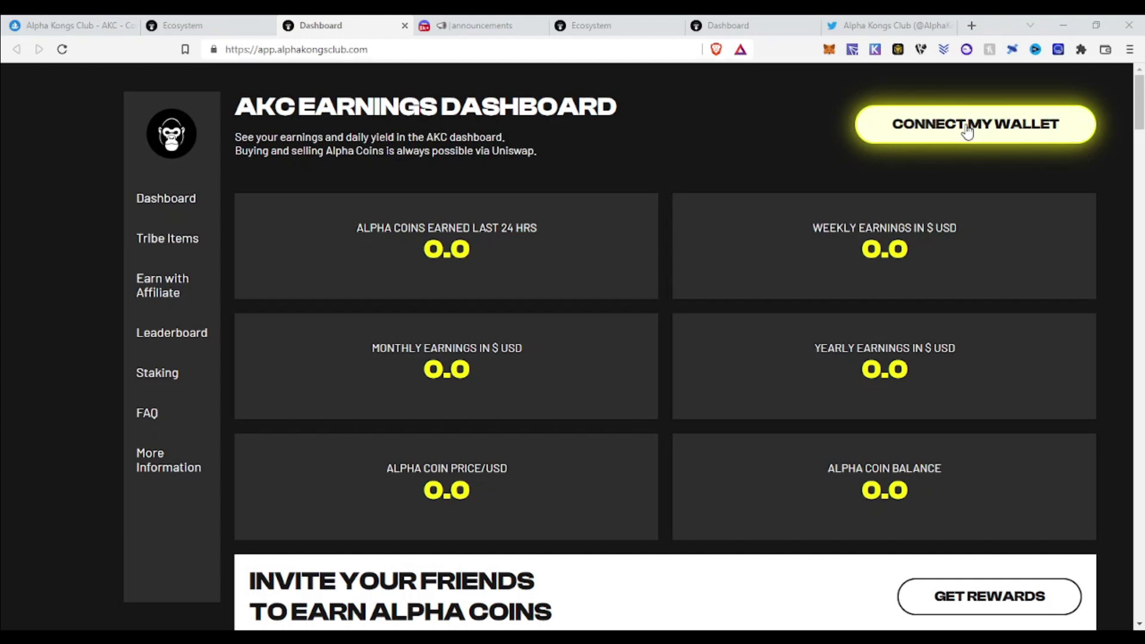
{"action": "left_click", "coordinate": [966, 131]}
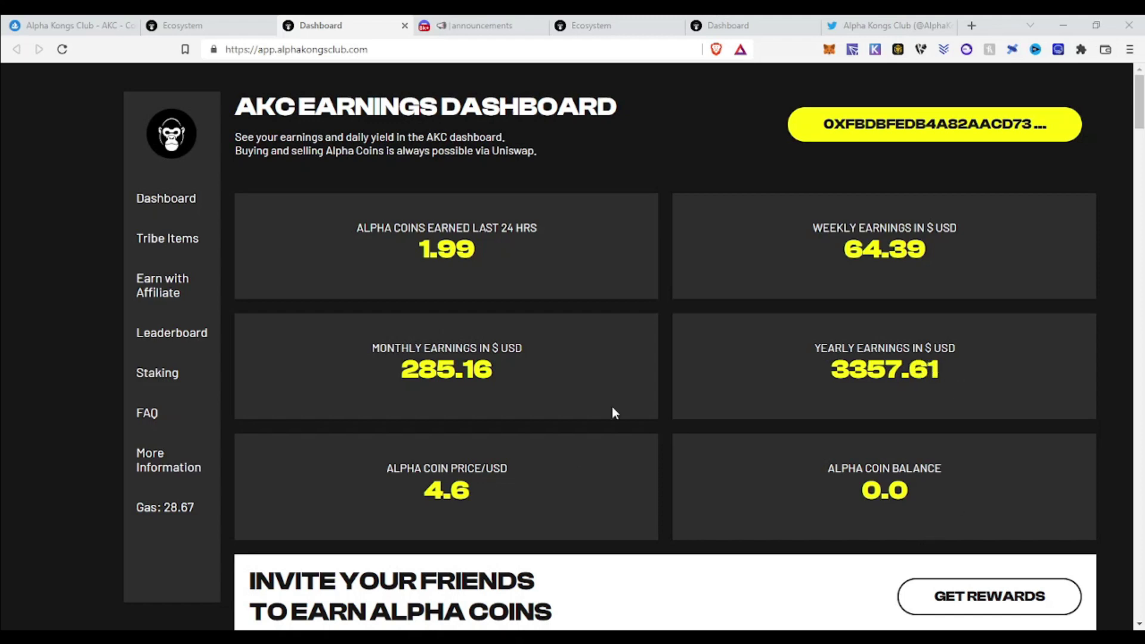
{"action": "scroll", "coordinate": [630, 358], "scroll_direction": "down", "scroll_amount": 3}
{"action": "scroll", "coordinate": [682, 335], "scroll_direction": "down", "scroll_amount": 2}
{"action": "scroll", "coordinate": [683, 338], "scroll_direction": "down", "scroll_amount": 2}
{"action": "scroll", "coordinate": [683, 327], "scroll_direction": "down", "scroll_amount": 2}
{"action": "scroll", "coordinate": [685, 319], "scroll_direction": "down", "scroll_amount": 2}
{"action": "scroll", "coordinate": [677, 286], "scroll_direction": "down", "scroll_amount": 2}
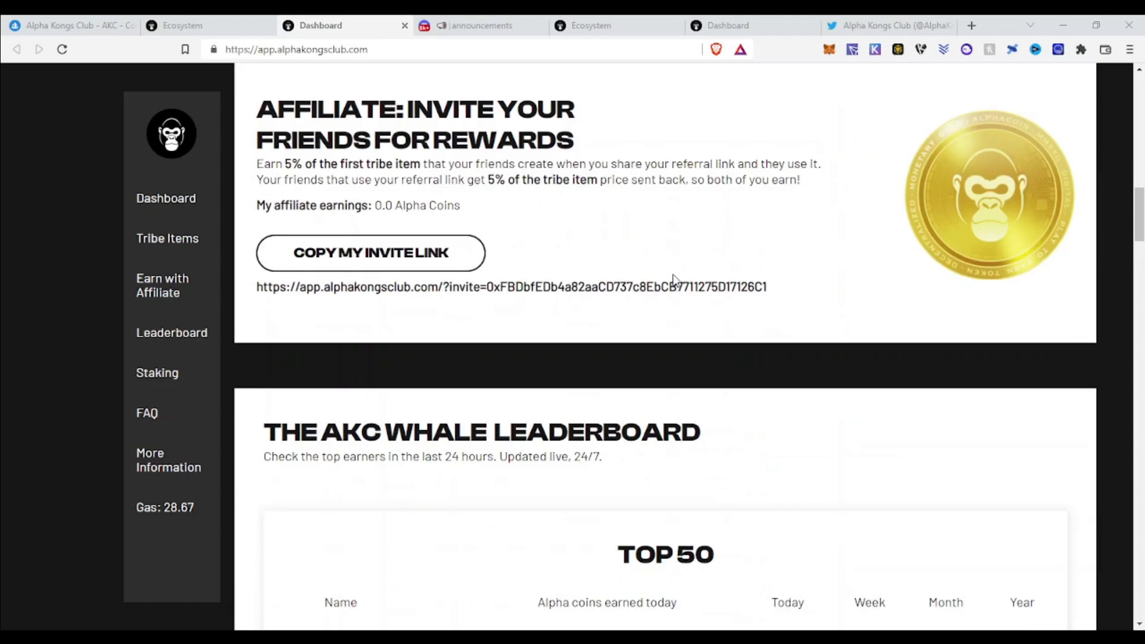
{"action": "scroll", "coordinate": [674, 280], "scroll_direction": "down", "scroll_amount": 3}
{"action": "scroll", "coordinate": [672, 266], "scroll_direction": "down", "scroll_amount": 1}
{"action": "scroll", "coordinate": [674, 266], "scroll_direction": "down", "scroll_amount": 2}
{"action": "scroll", "coordinate": [695, 280], "scroll_direction": "up", "scroll_amount": 1}
{"action": "scroll", "coordinate": [695, 279], "scroll_direction": "up", "scroll_amount": 1}
{"action": "scroll", "coordinate": [703, 295], "scroll_direction": "up", "scroll_amount": 2}
{"action": "scroll", "coordinate": [372, 279], "scroll_direction": "down", "scroll_amount": 1}
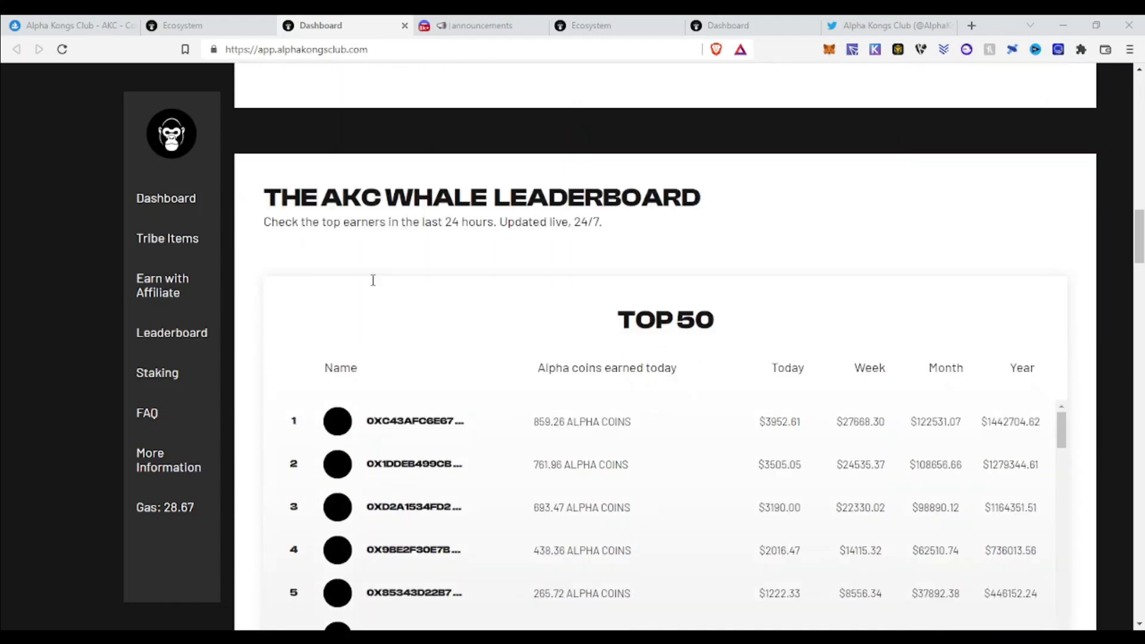
{"action": "scroll", "coordinate": [703, 340], "scroll_direction": "down", "scroll_amount": 2}
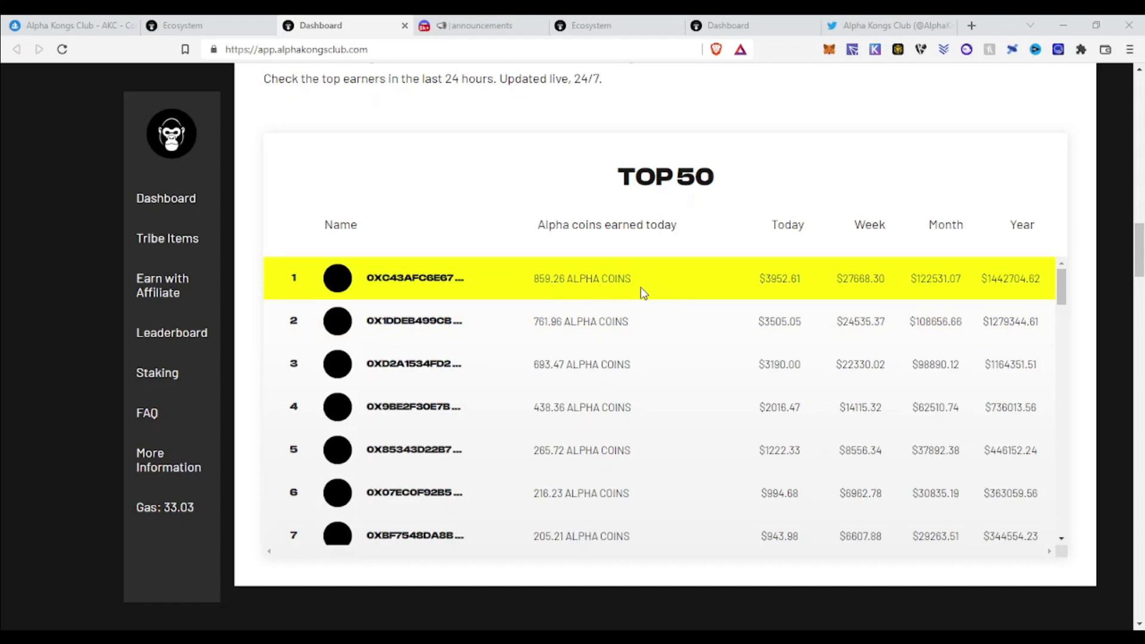
{"action": "scroll", "coordinate": [607, 284], "scroll_direction": "up", "scroll_amount": 2}
{"action": "scroll", "coordinate": [618, 305], "scroll_direction": "up", "scroll_amount": 4}
{"action": "scroll", "coordinate": [627, 321], "scroll_direction": "up", "scroll_amount": 3}
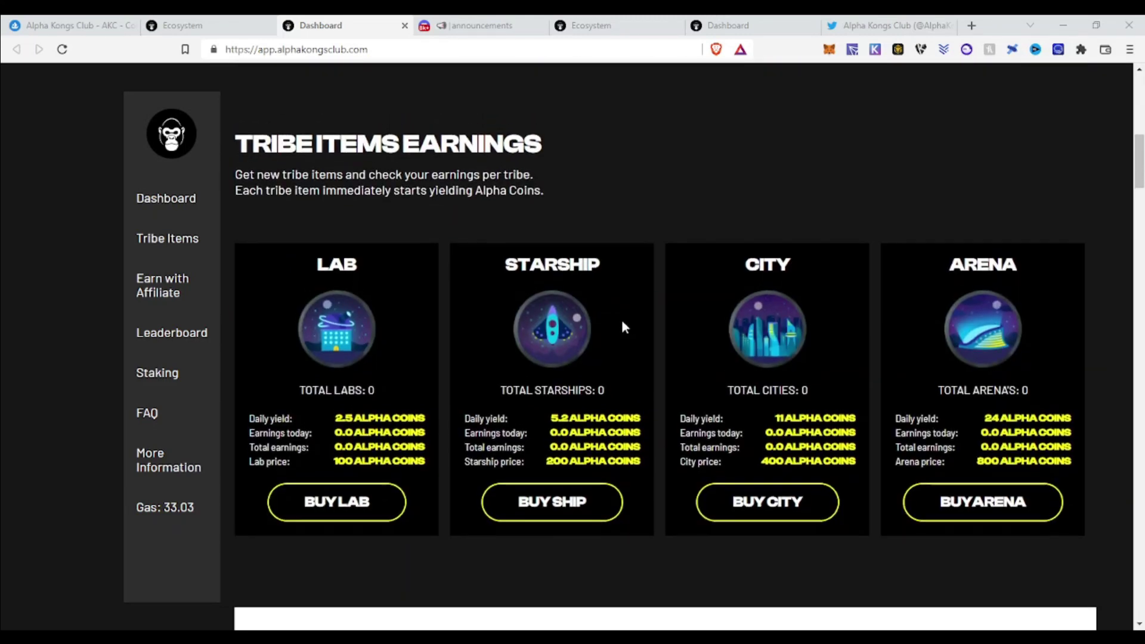
{"action": "scroll", "coordinate": [626, 322], "scroll_direction": "up", "scroll_amount": 3}
{"action": "scroll", "coordinate": [636, 332], "scroll_direction": "up", "scroll_amount": 3}
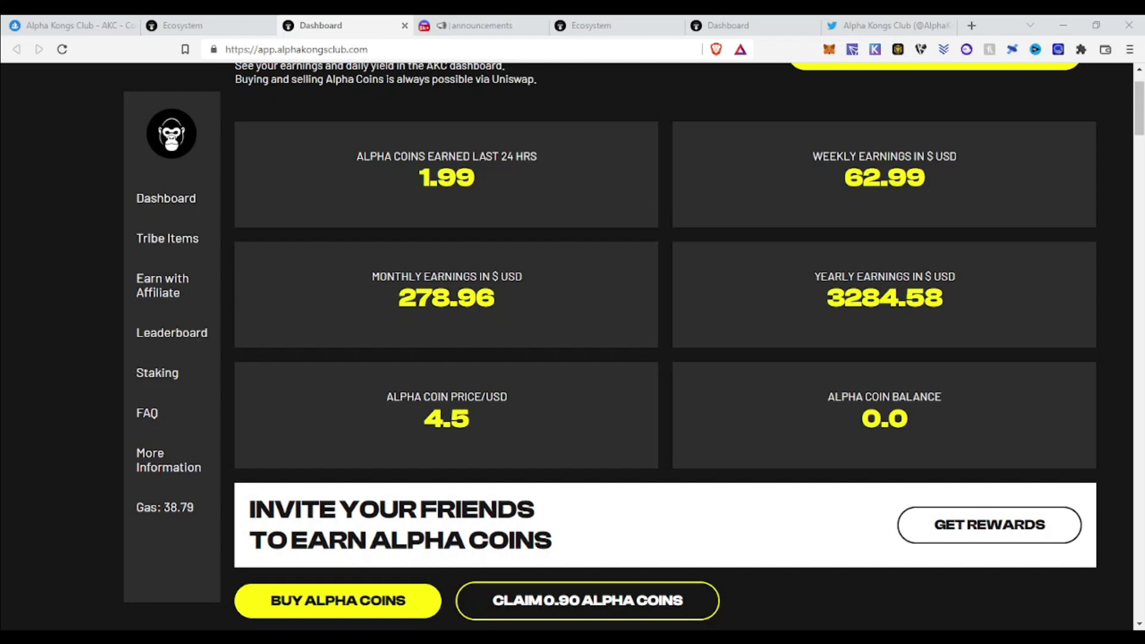
{"action": "scroll", "coordinate": [516, 235], "scroll_direction": "down", "scroll_amount": 10}
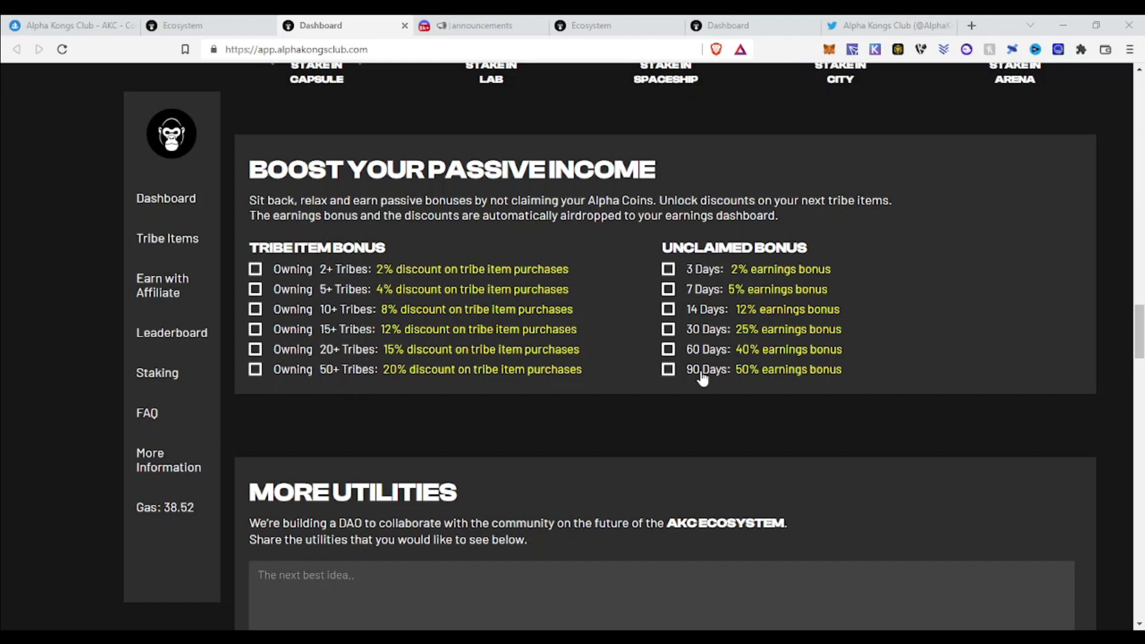
- Jump to Staking and highlight the intro lines on free capsule staking earning 2 $AKC daily
{"action": "left_click", "coordinate": [159, 373]}
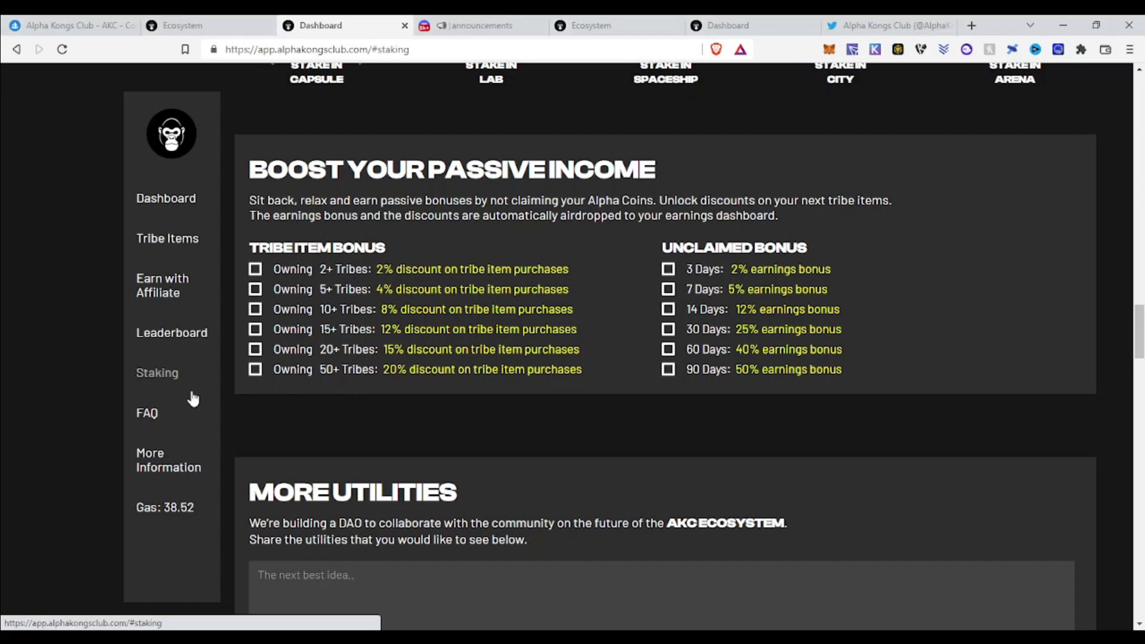
{"action": "scroll", "coordinate": [335, 382], "scroll_direction": "up", "scroll_amount": 3}
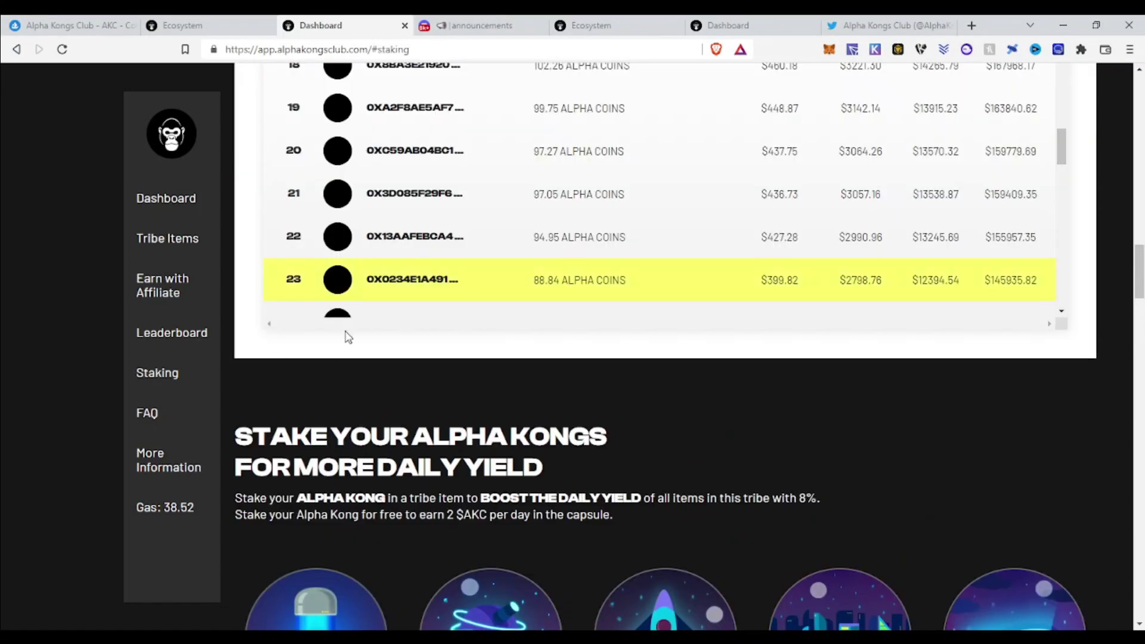
{"action": "scroll", "coordinate": [343, 375], "scroll_direction": "down", "scroll_amount": 2}
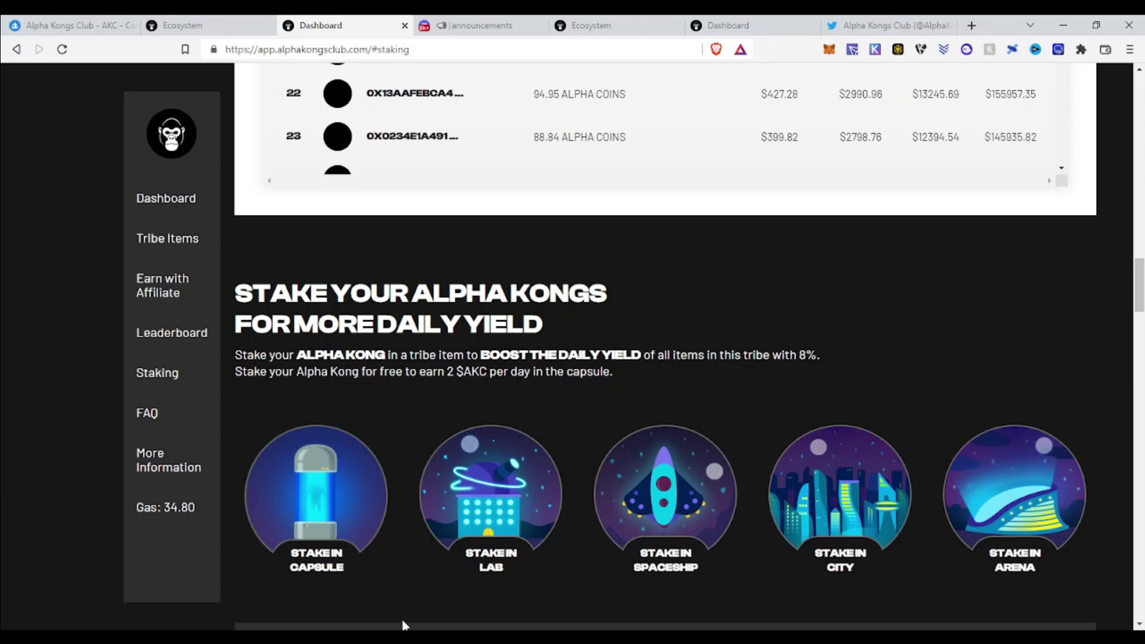
{"action": "scroll", "coordinate": [723, 549], "scroll_direction": "down", "scroll_amount": 5}
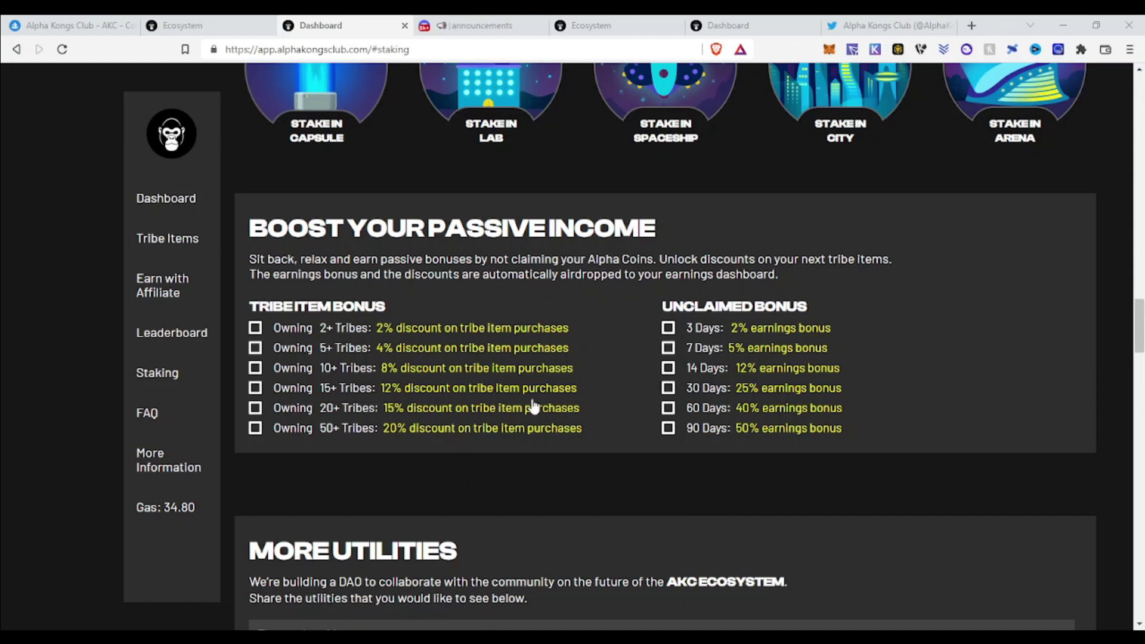
{"action": "scroll", "coordinate": [429, 531], "scroll_direction": "up", "scroll_amount": 2}
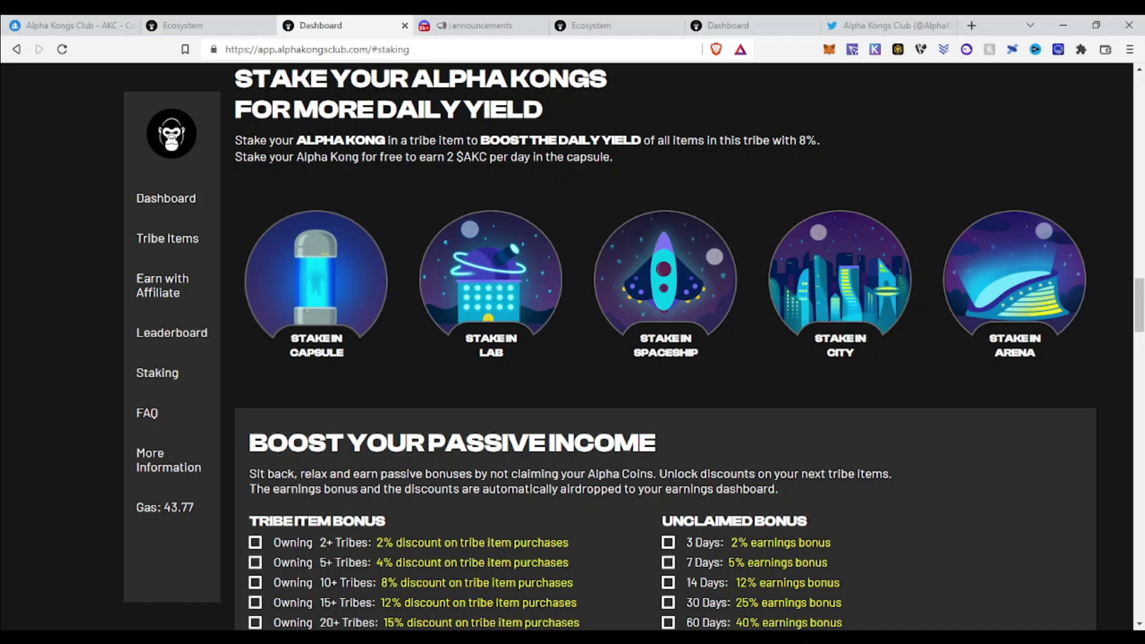
{"action": "left_click_drag", "start_coordinate": [240, 161], "coordinate": [525, 165]}
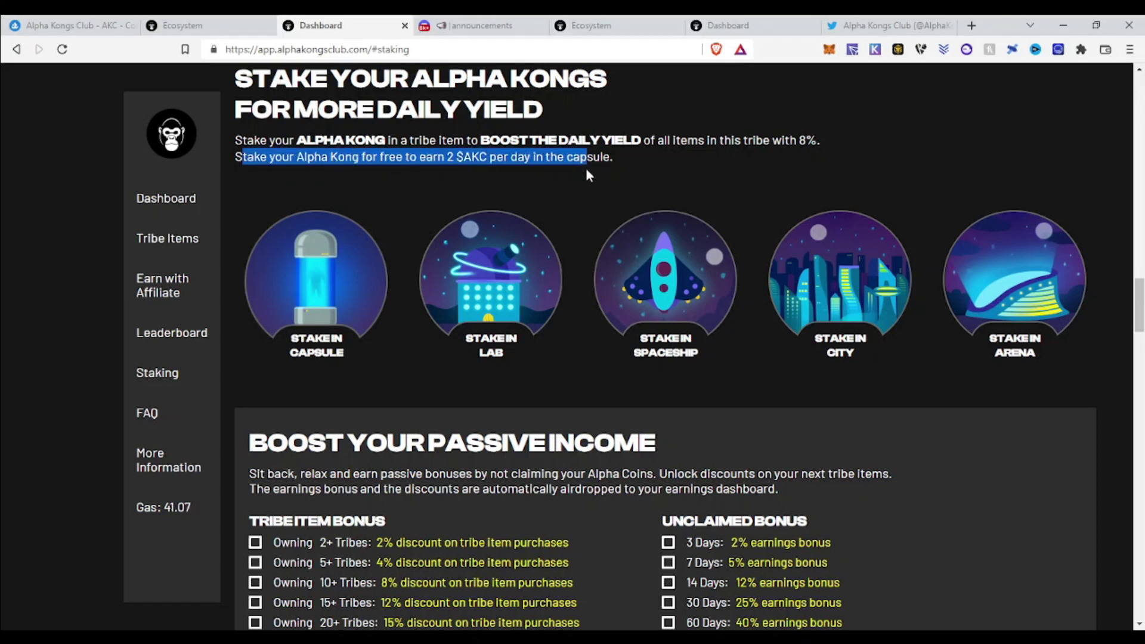
{"action": "left_click_drag", "start_coordinate": [616, 177], "coordinate": [615, 177]}
{"action": "scroll", "coordinate": [315, 283], "scroll_direction": "up", "scroll_amount": 1}
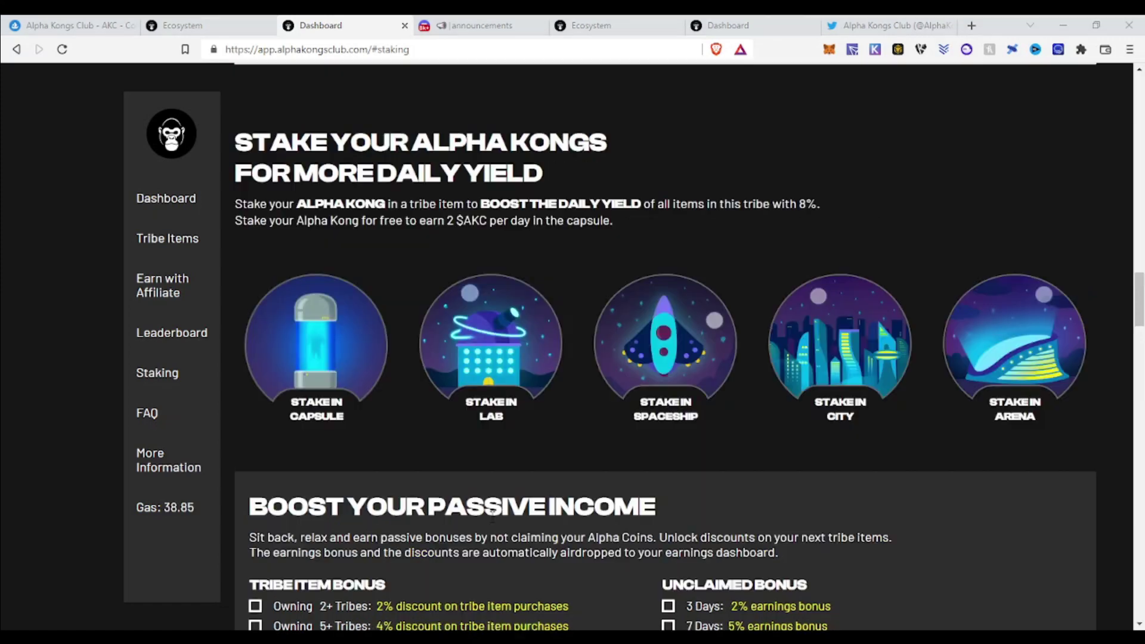
{"action": "left_click_drag", "start_coordinate": [346, 204], "coordinate": [738, 218]}
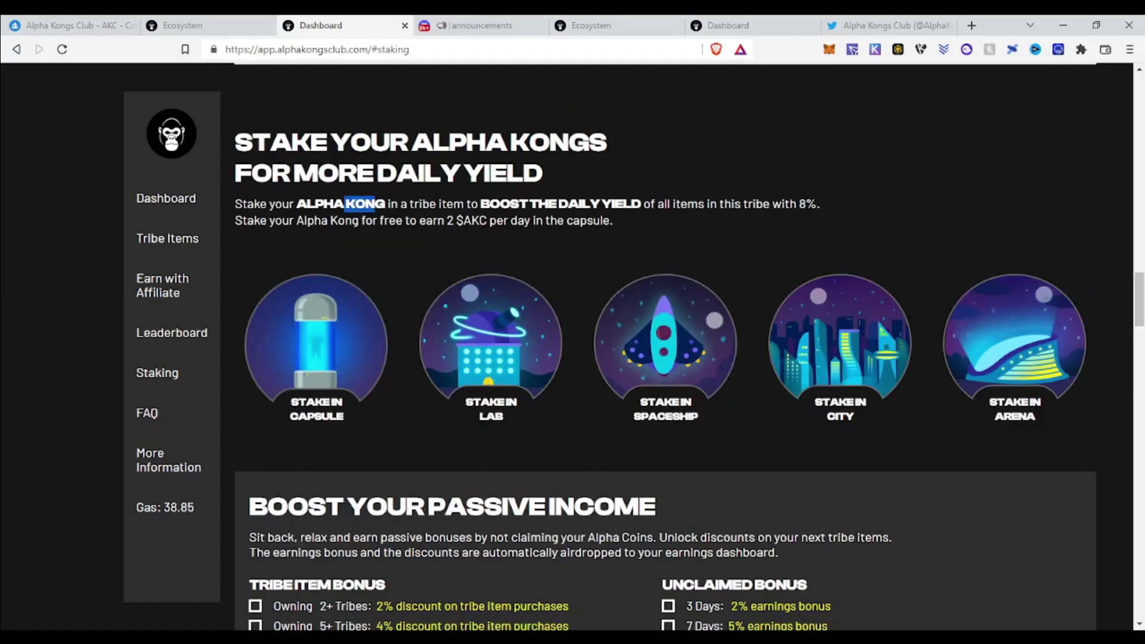
- Jump to the Tribe Items section from the sidebar
{"action": "left_click", "coordinate": [160, 244]}
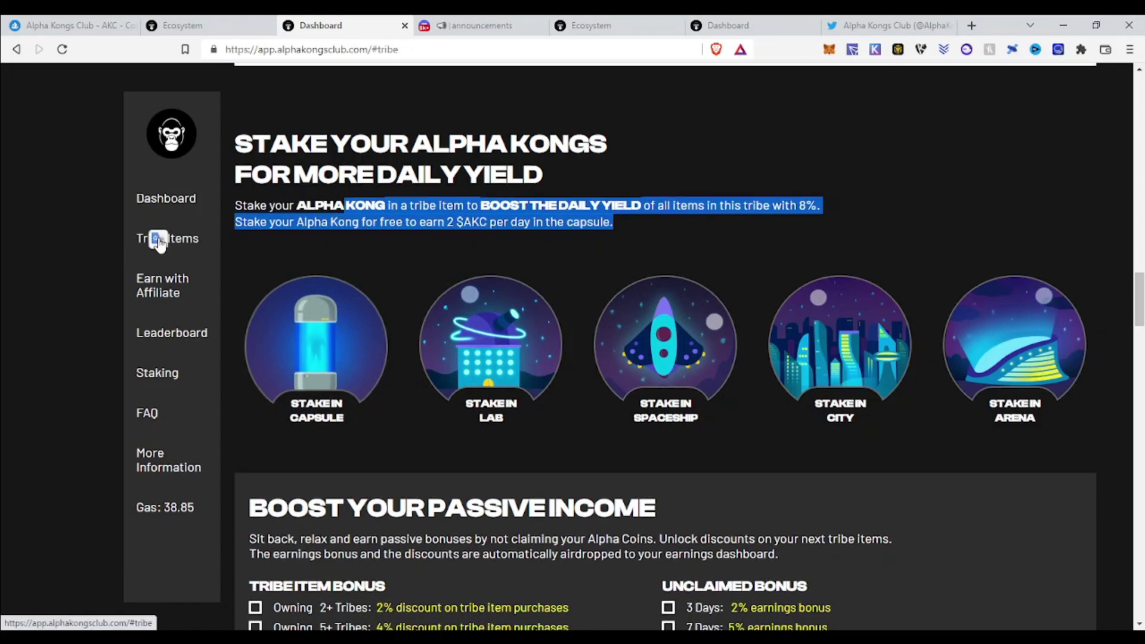
{"action": "scroll", "coordinate": [540, 378], "scroll_direction": "down", "scroll_amount": 10}
{"action": "scroll", "coordinate": [543, 382], "scroll_direction": "up", "scroll_amount": 3}
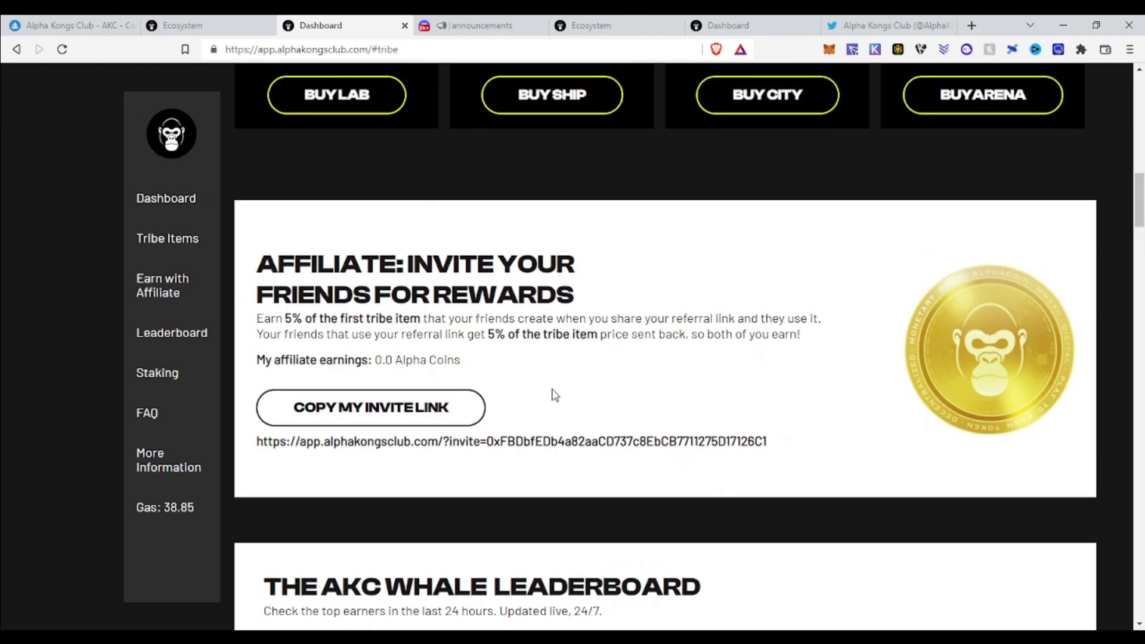
{"action": "scroll", "coordinate": [555, 393], "scroll_direction": "up", "scroll_amount": 5}
{"action": "scroll", "coordinate": [609, 422], "scroll_direction": "up", "scroll_amount": 2}
{"action": "scroll", "coordinate": [610, 425], "scroll_direction": "down", "scroll_amount": 2}
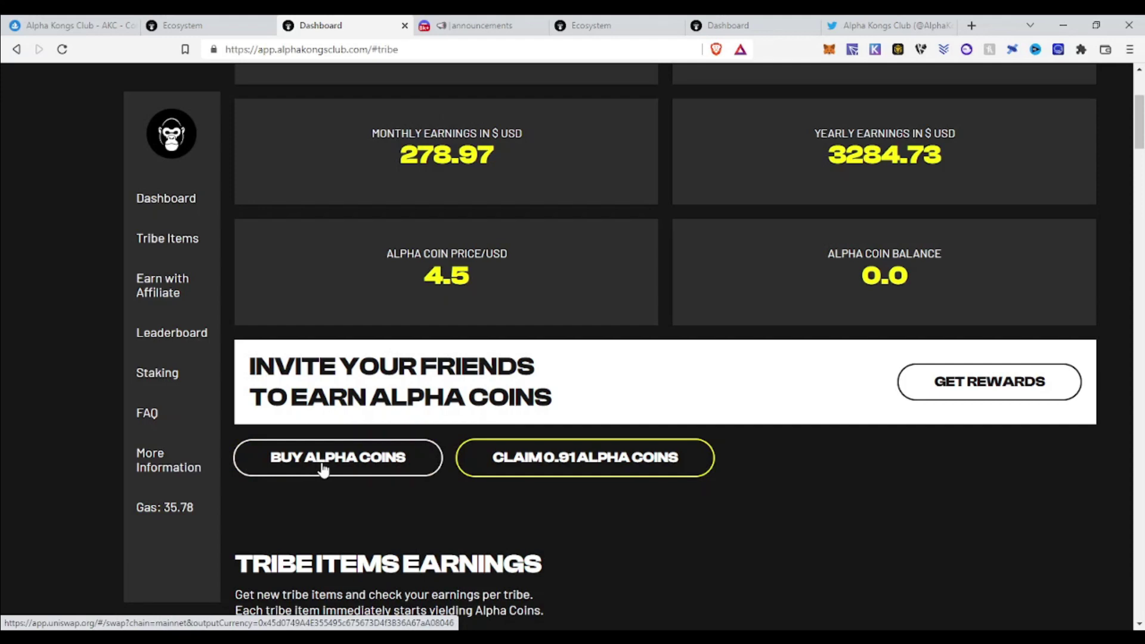
{"action": "scroll", "coordinate": [324, 470], "scroll_direction": "down", "scroll_amount": 4}
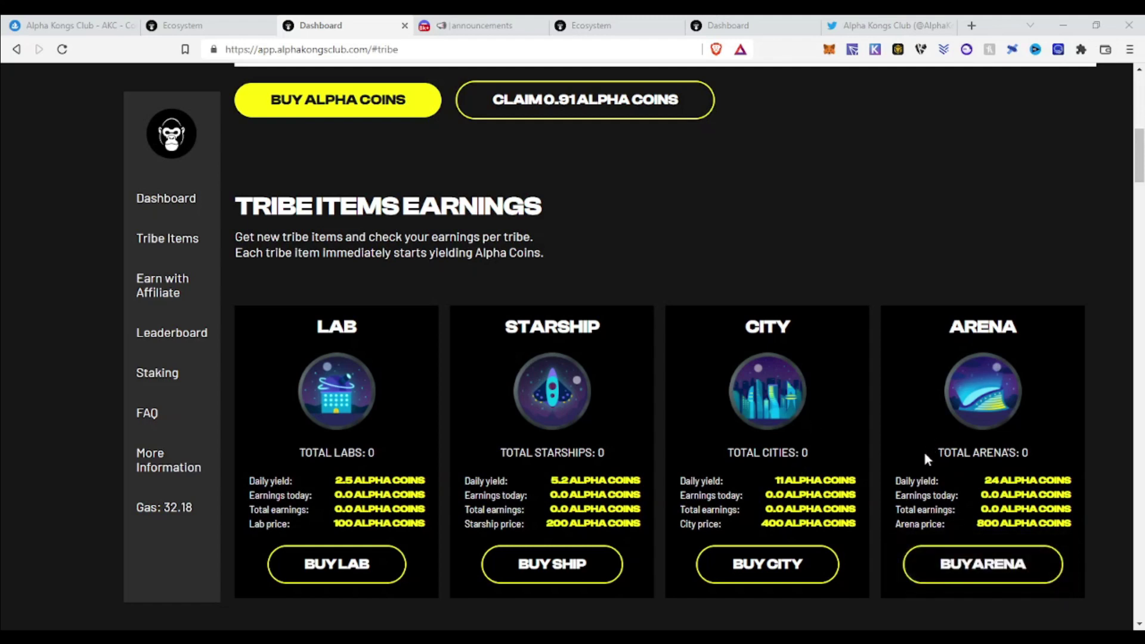
- Highlight the Arena card's 800 Alpha Coins price and its daily yield amount
{"action": "left_click_drag", "start_coordinate": [961, 532], "coordinate": [1037, 535]}
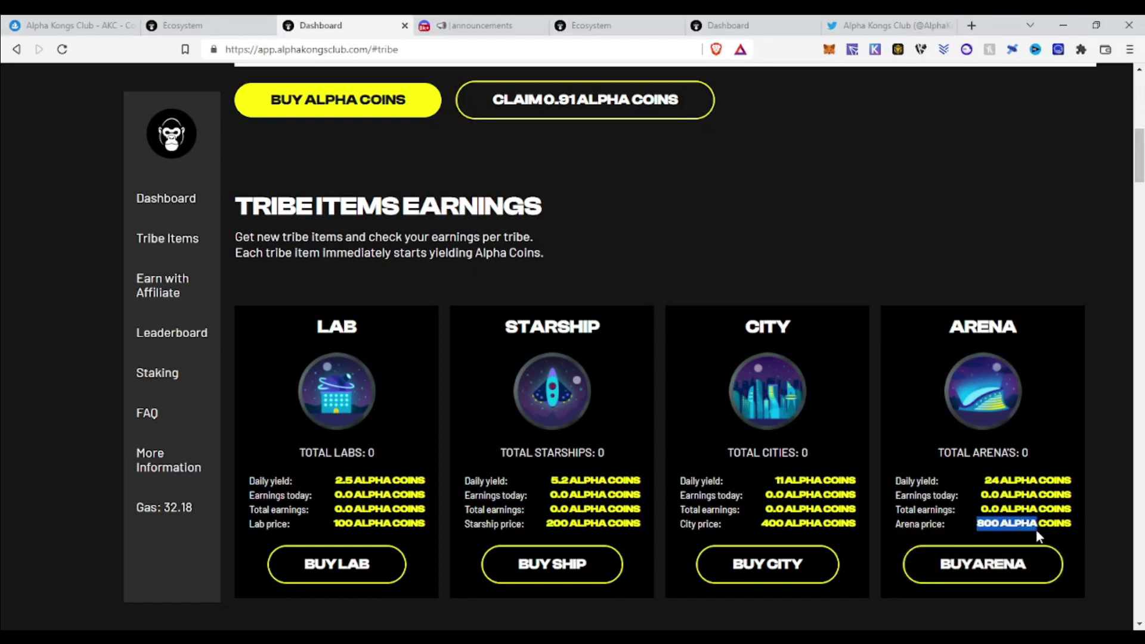
{"action": "left_click_drag", "start_coordinate": [968, 482], "coordinate": [1037, 480]}
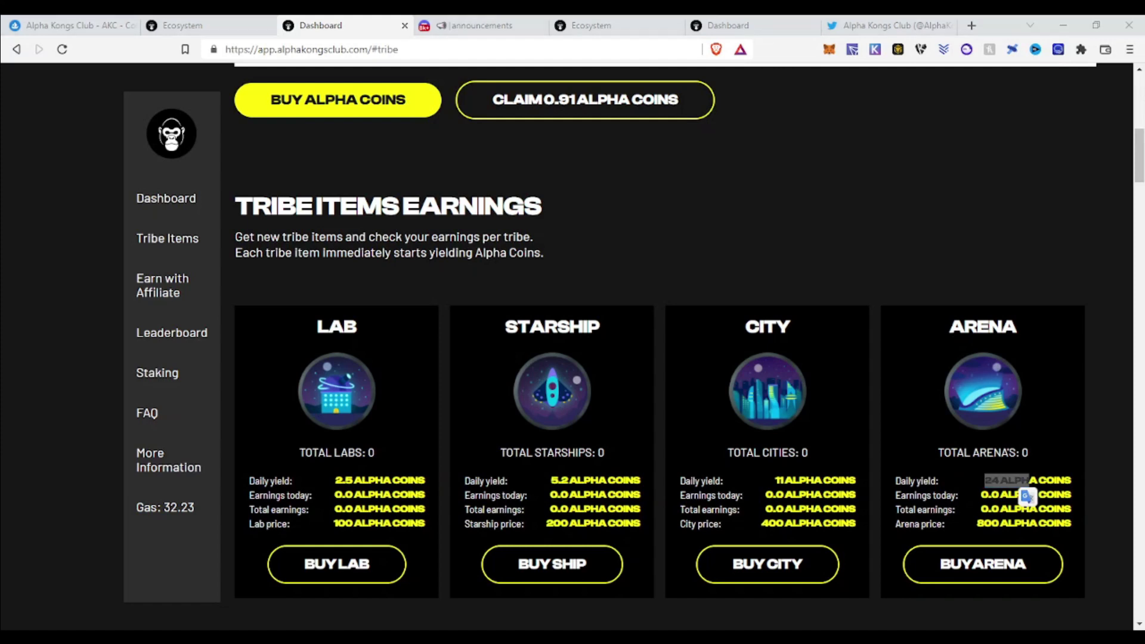
{"action": "scroll", "coordinate": [657, 349], "scroll_direction": "down", "scroll_amount": 1}
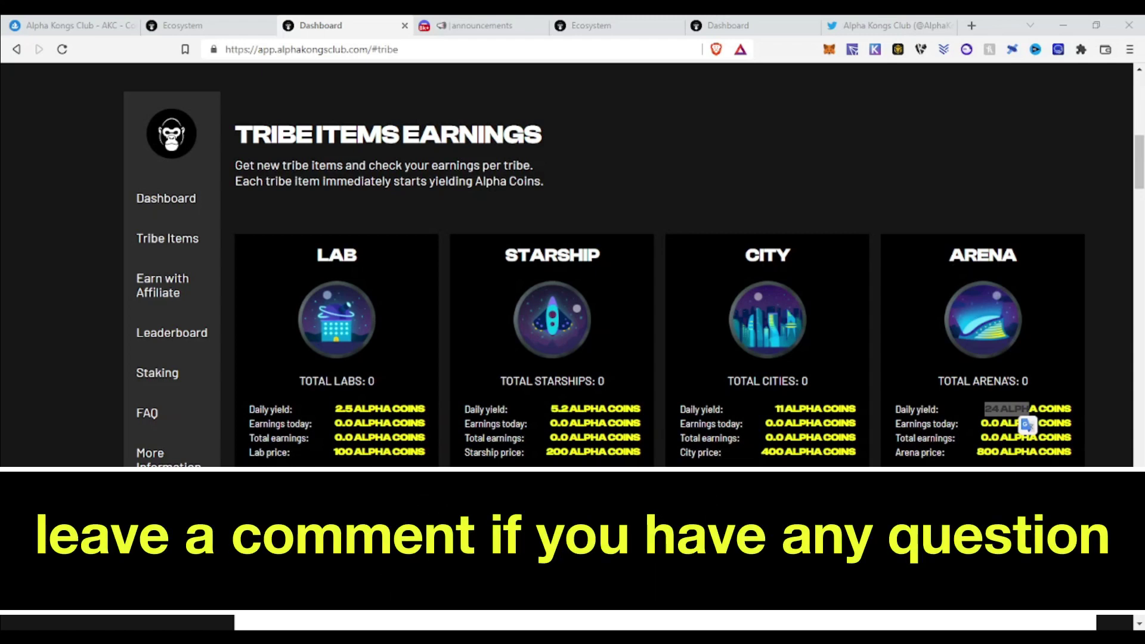
{"action": "scroll", "coordinate": [590, 260], "scroll_direction": "down", "scroll_amount": 3}
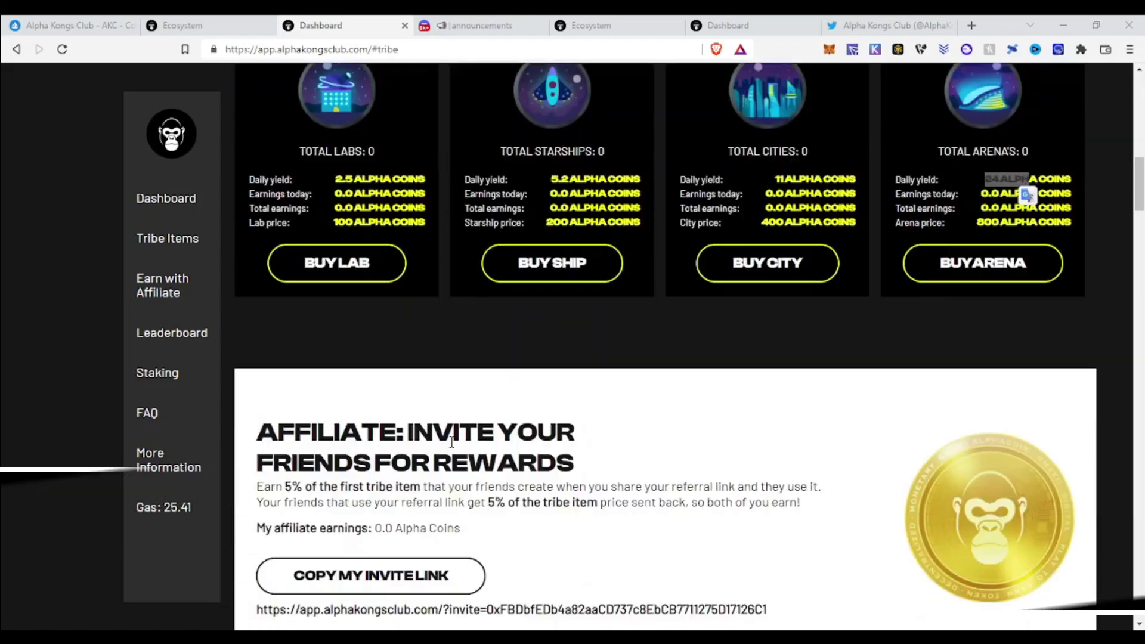
{"action": "scroll", "coordinate": [590, 260], "scroll_direction": "down", "scroll_amount": 2}
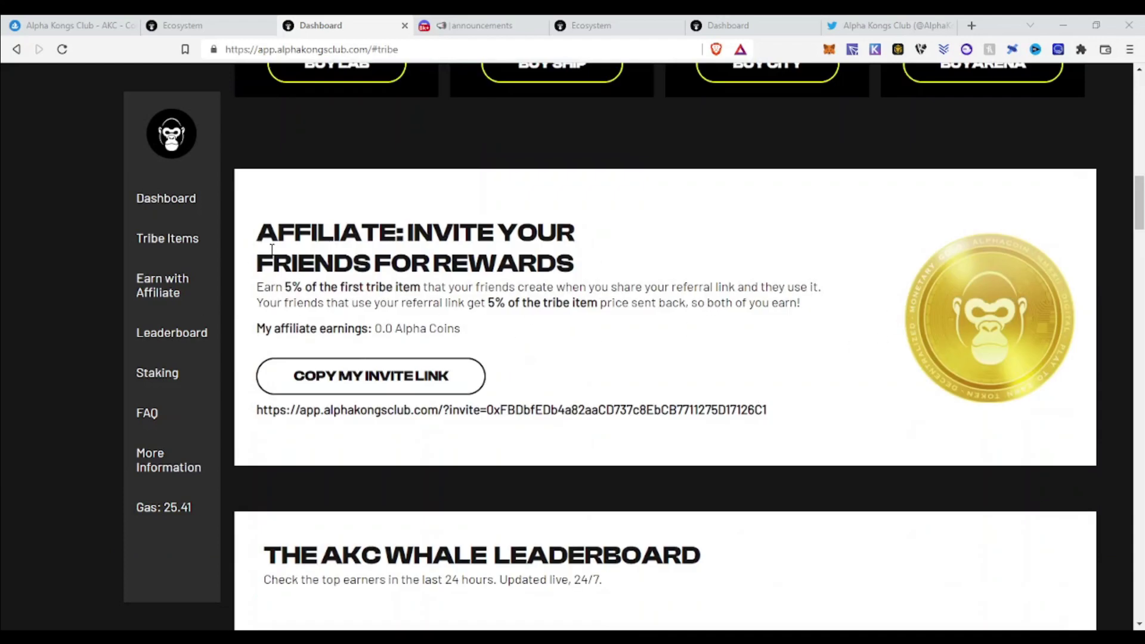